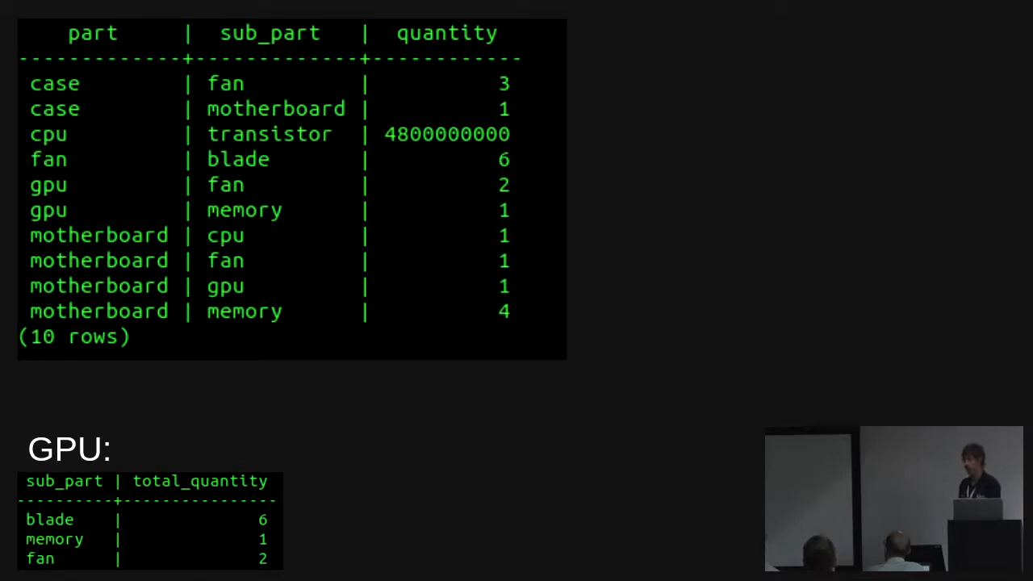
key(space)
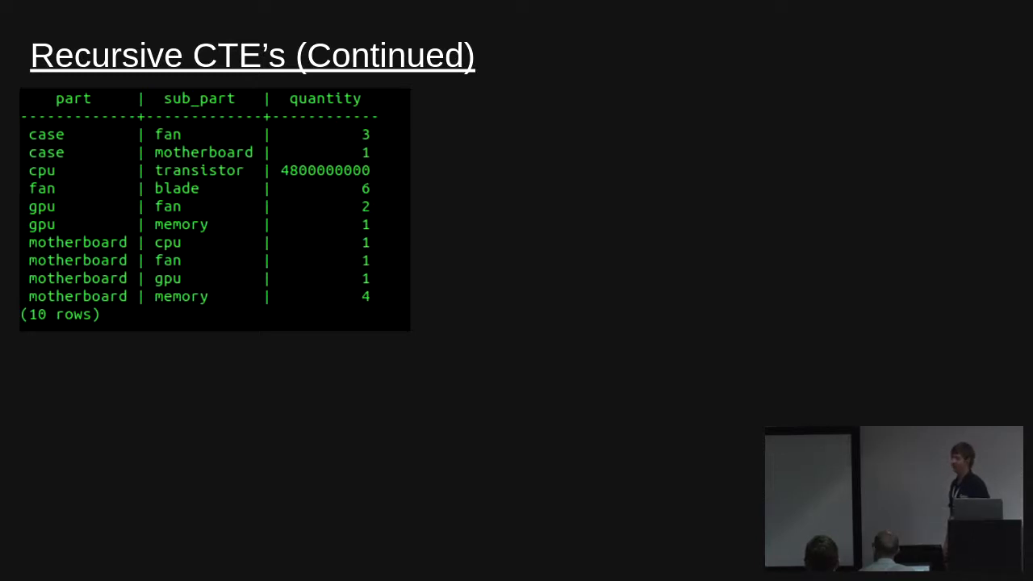
key(Right)
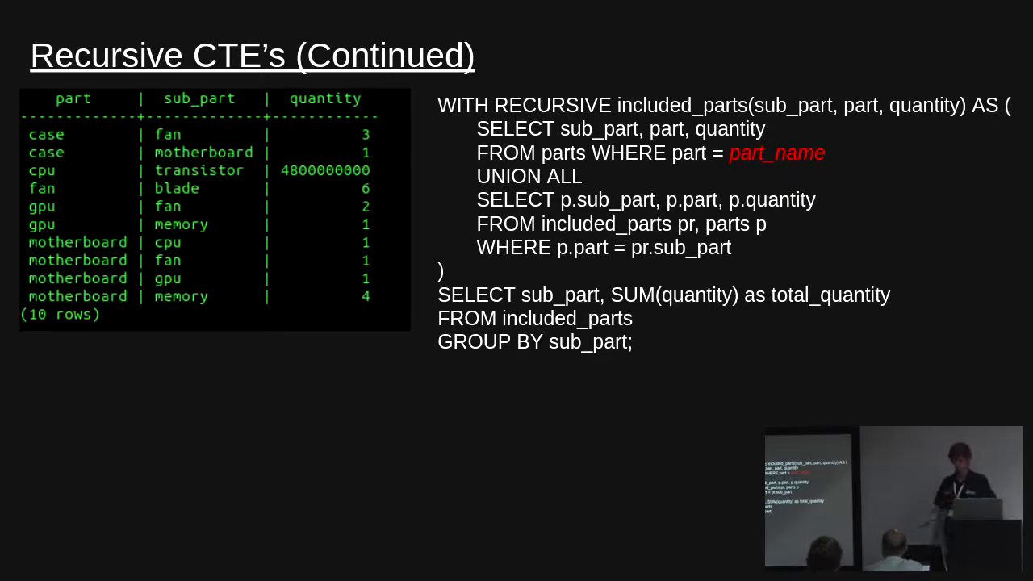
key(Right)
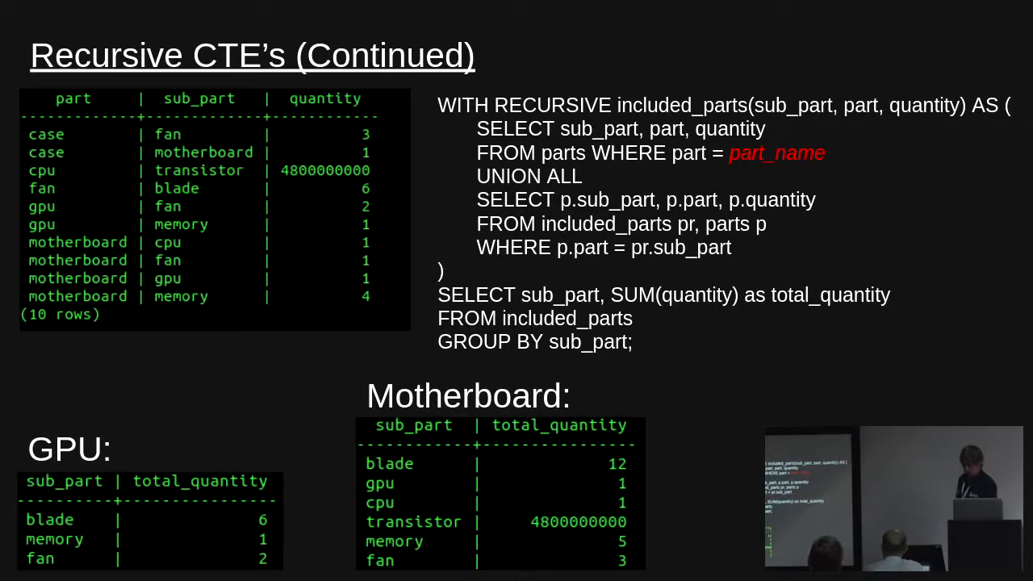